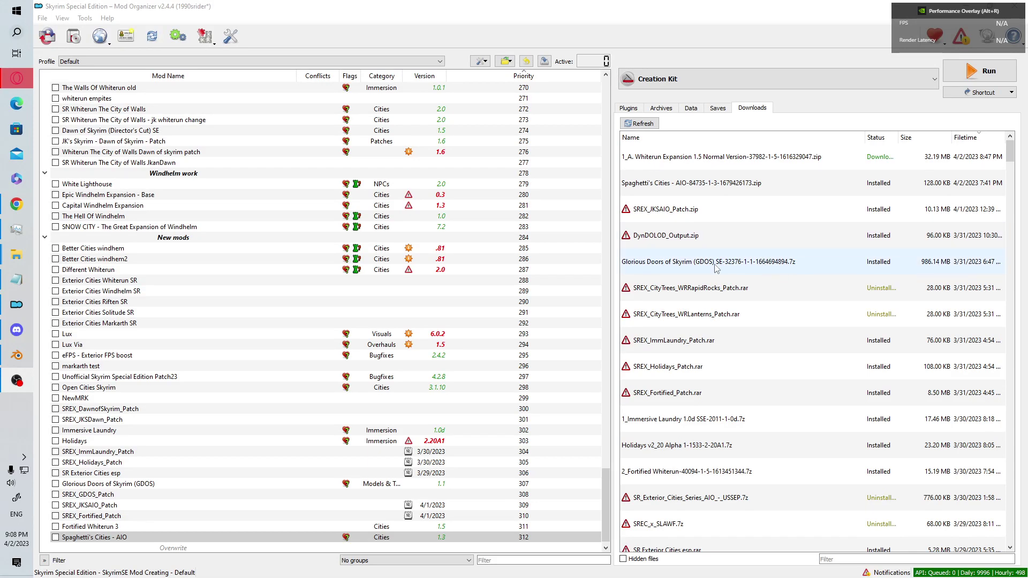
# Switch Mod Organizer 2's right pane to the Plugins tab, showing the 12 active plugins.
pyautogui.scroll(-3, 713, 273)
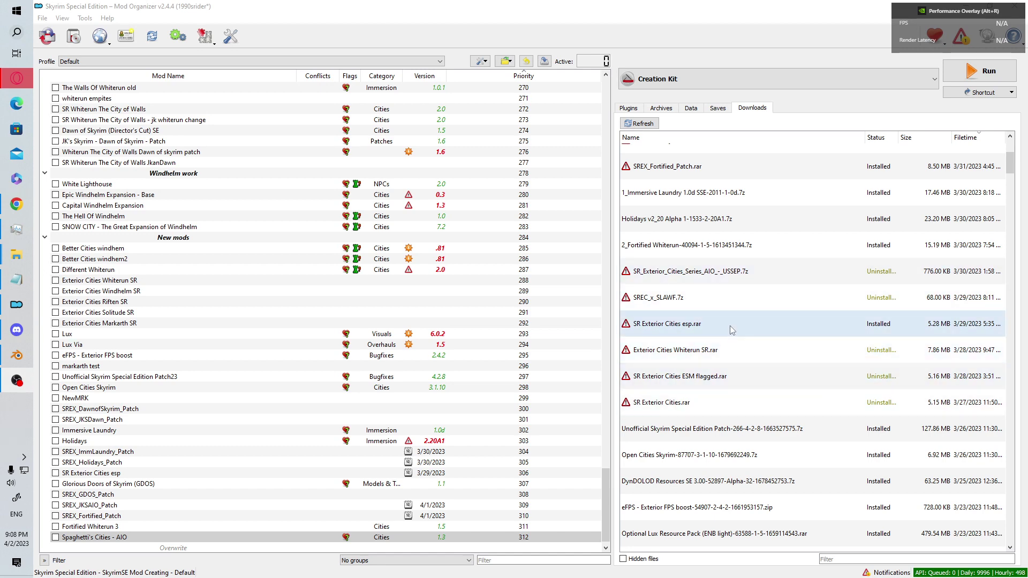
pyautogui.scroll(3, 735, 303)
pyautogui.scroll(-2, 716, 276)
pyautogui.scroll(2, 718, 282)
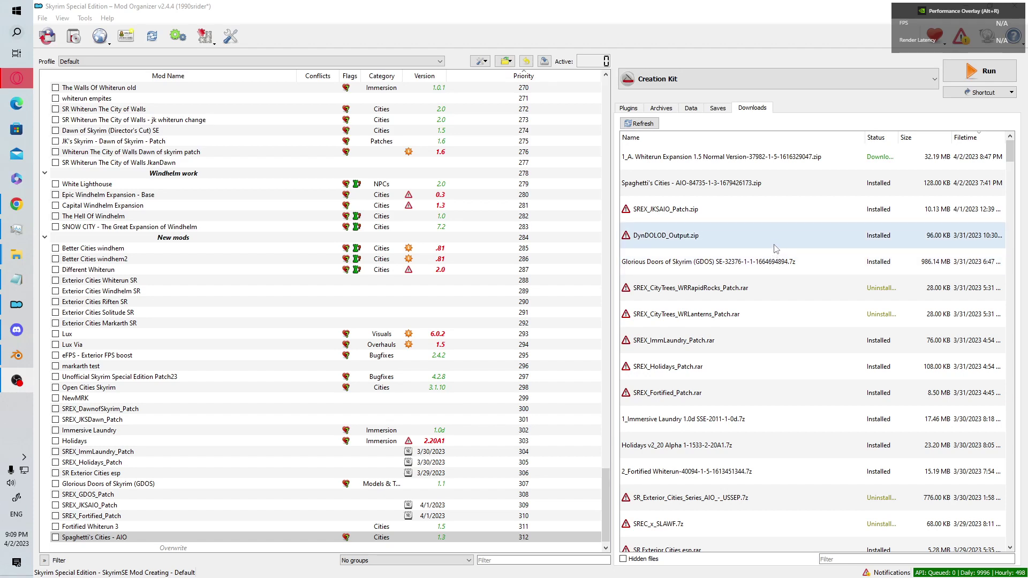
pyautogui.scroll(-10, 775, 249)
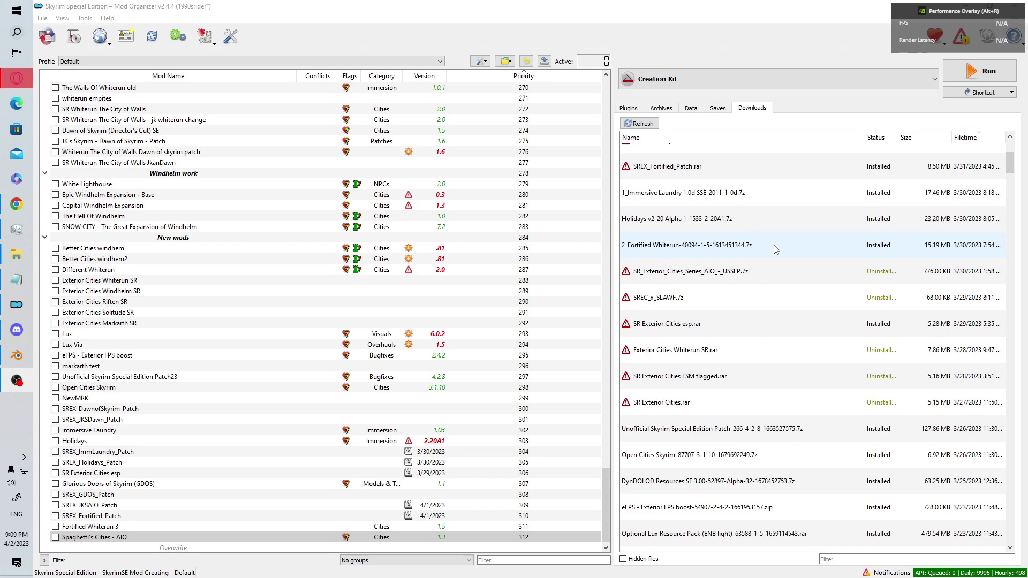
pyautogui.scroll(-3, 775, 246)
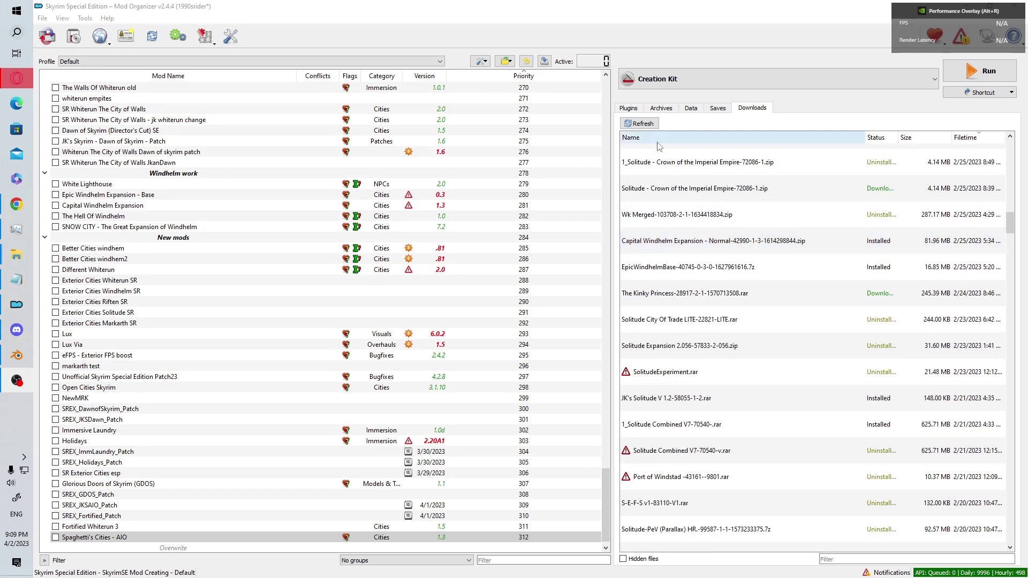
pyautogui.click(629, 109)
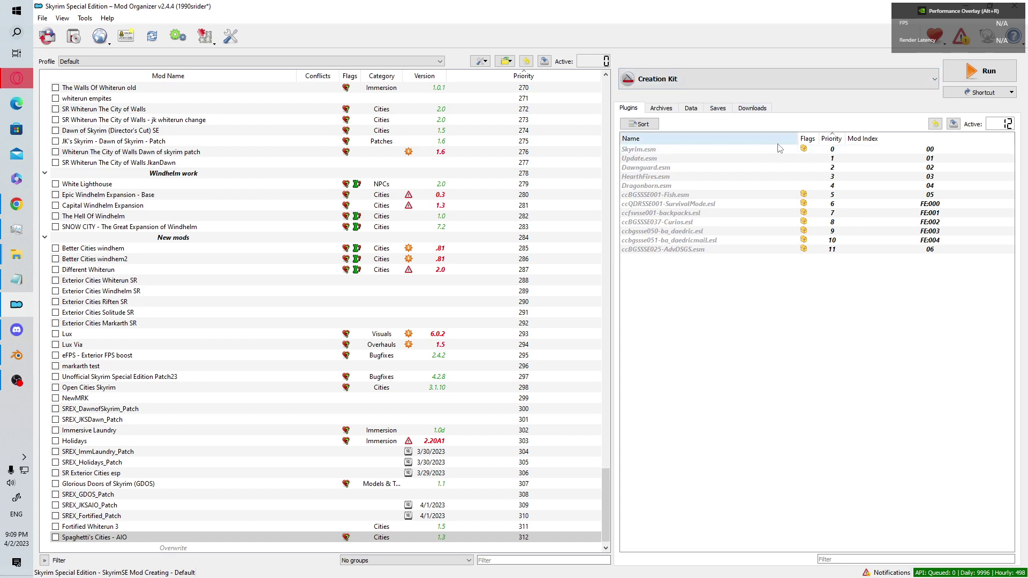
pyautogui.scroll(-1, 214, 378)
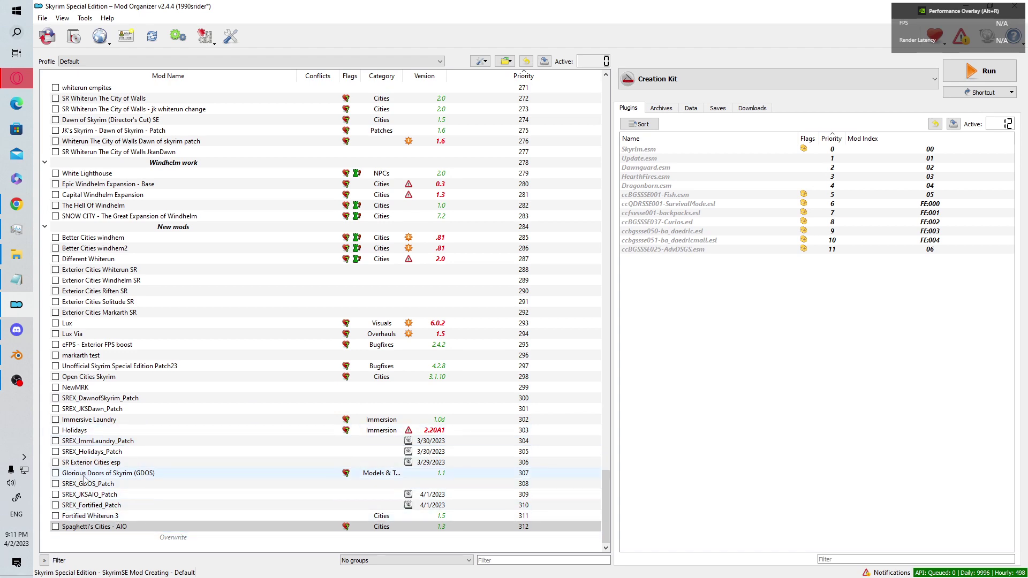
# Move SR Exterior Cities esp above Spaghetti's Cities - AIO and enable both mods.
pyautogui.scroll(3, 68, 412)
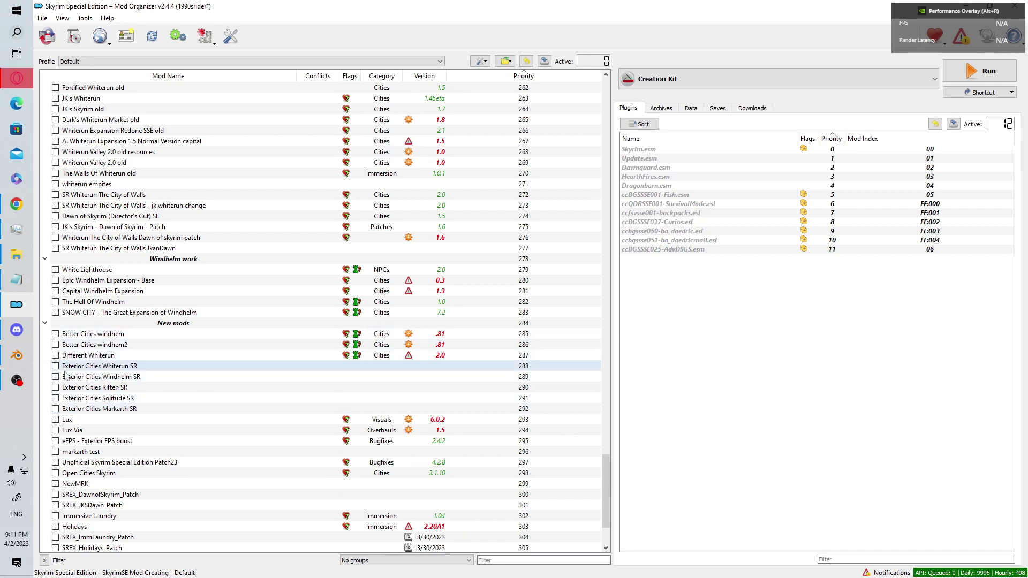
pyautogui.scroll(-3, 84, 336)
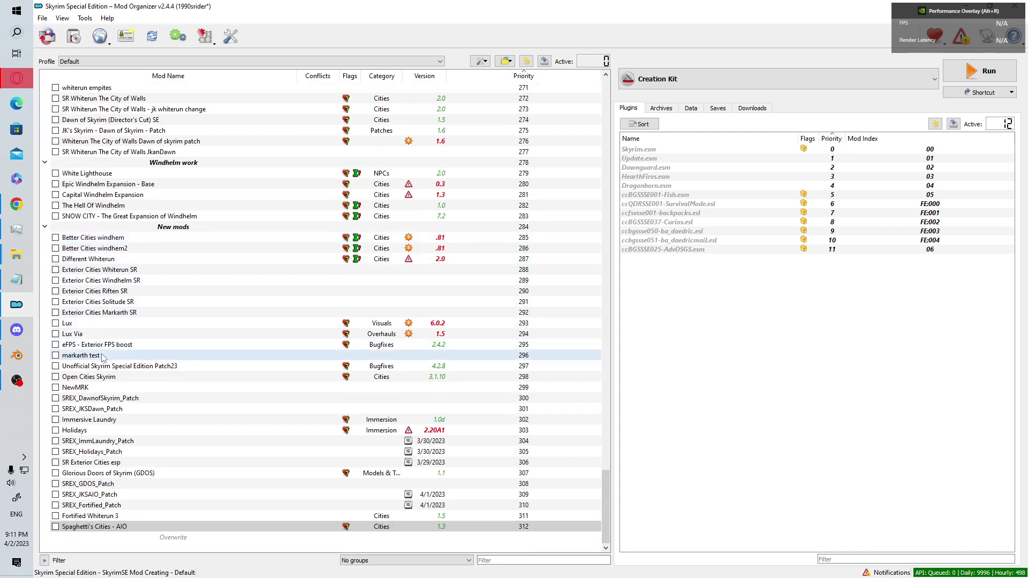
pyautogui.click(99, 464)
pyautogui.moveTo(99, 465); pyautogui.dragTo(95, 519)
pyautogui.click(55, 516)
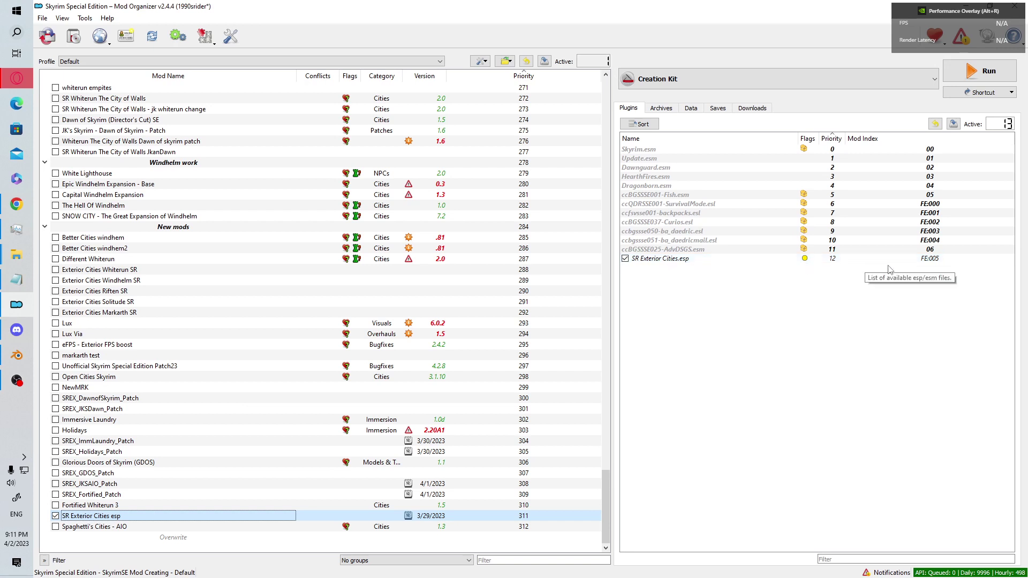
pyautogui.click(56, 527)
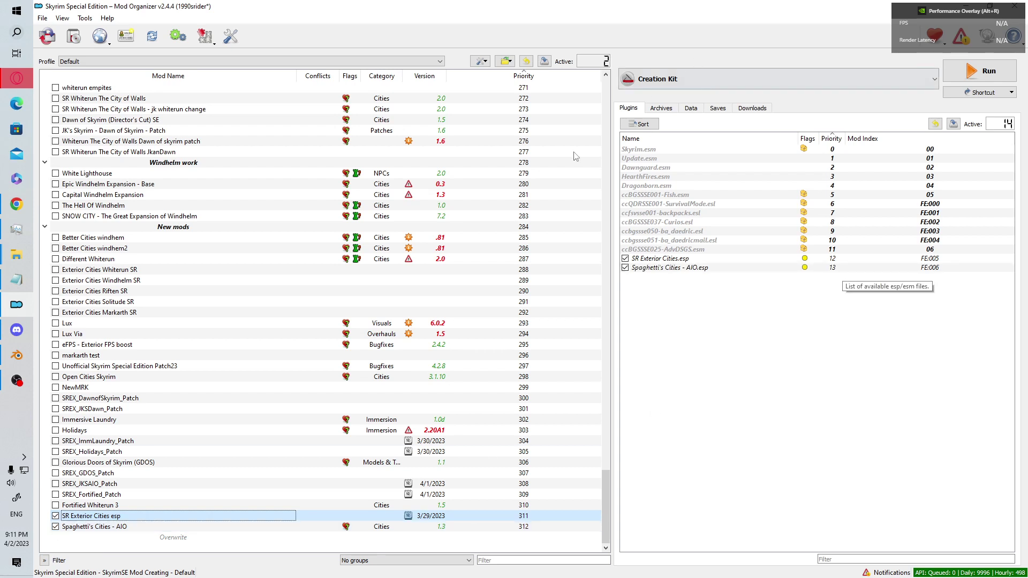
# Clear the contents of the Overwrite folder.
pyautogui.click(176, 539)
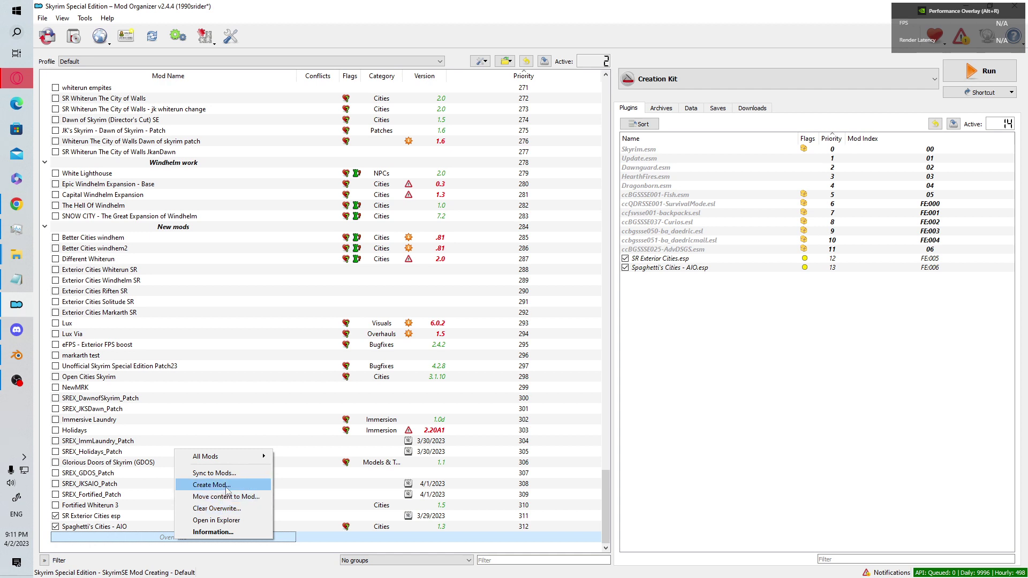
pyautogui.click(227, 509)
pyautogui.click(597, 314)
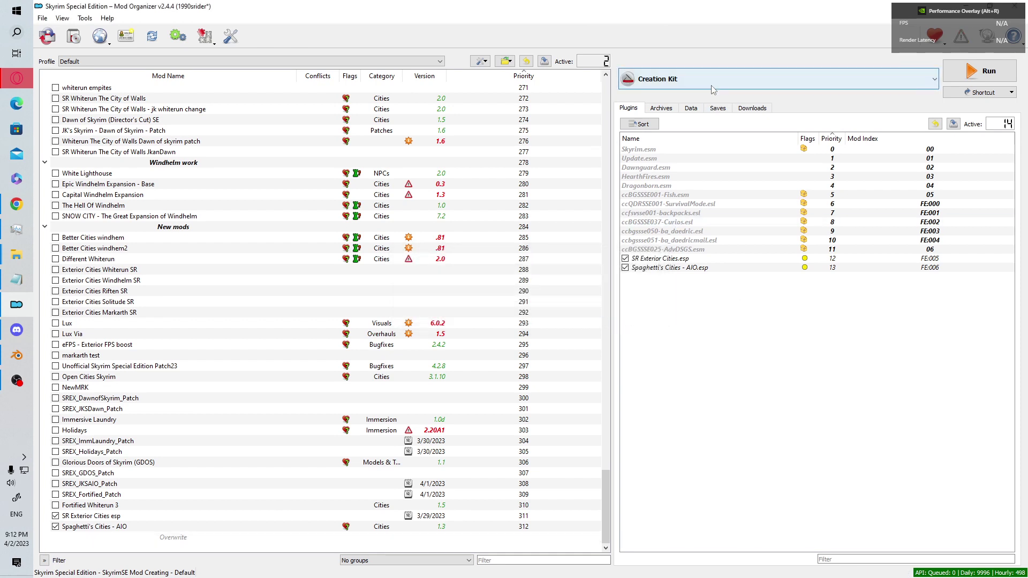
# Select SSE-Edit in the executable dropdown next to Run.
pyautogui.click(728, 89)
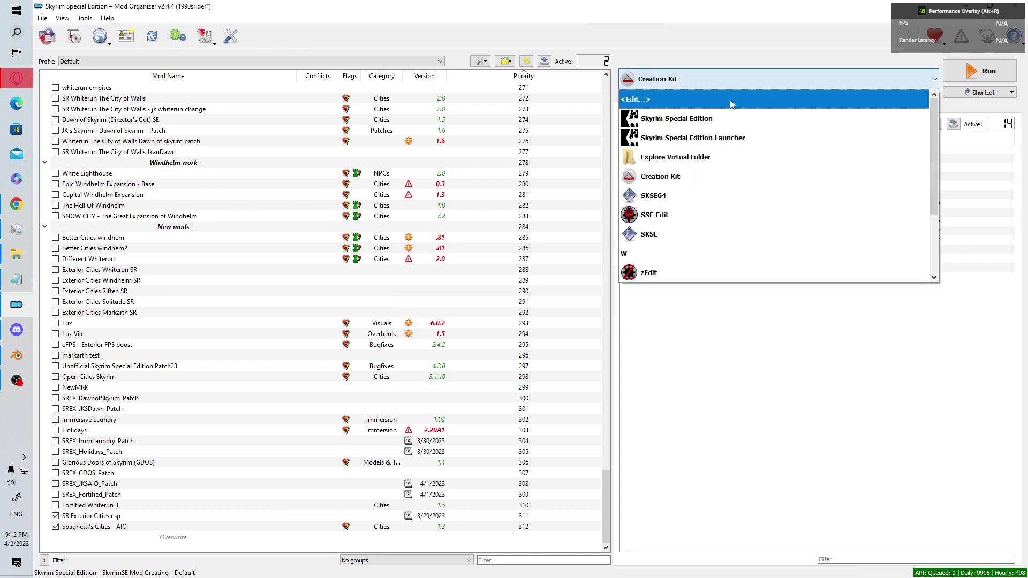
pyautogui.click(731, 223)
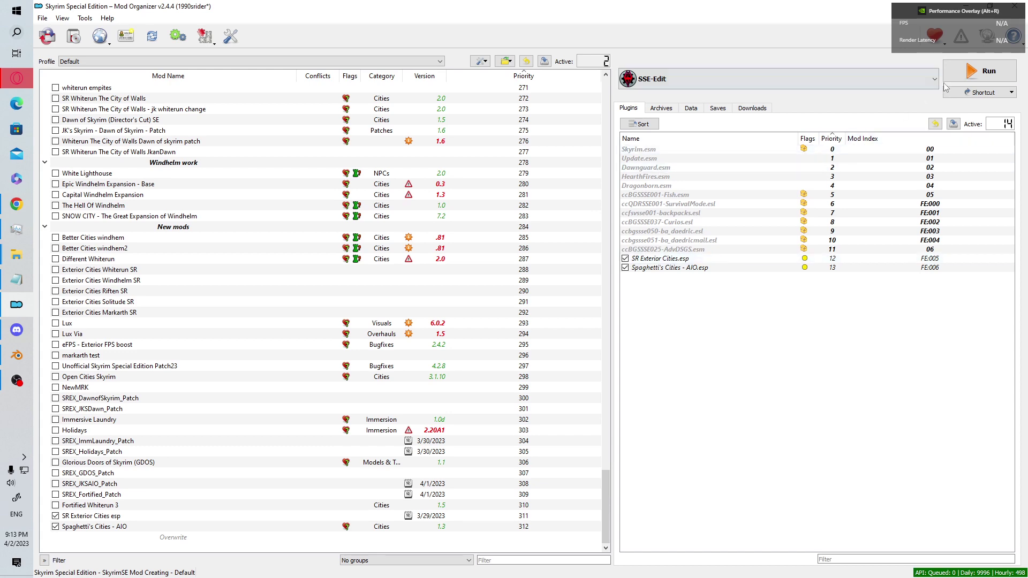
# Launch SSE-Edit and uncheck the seven Creation Club modules in the module list.
pyautogui.click(972, 70)
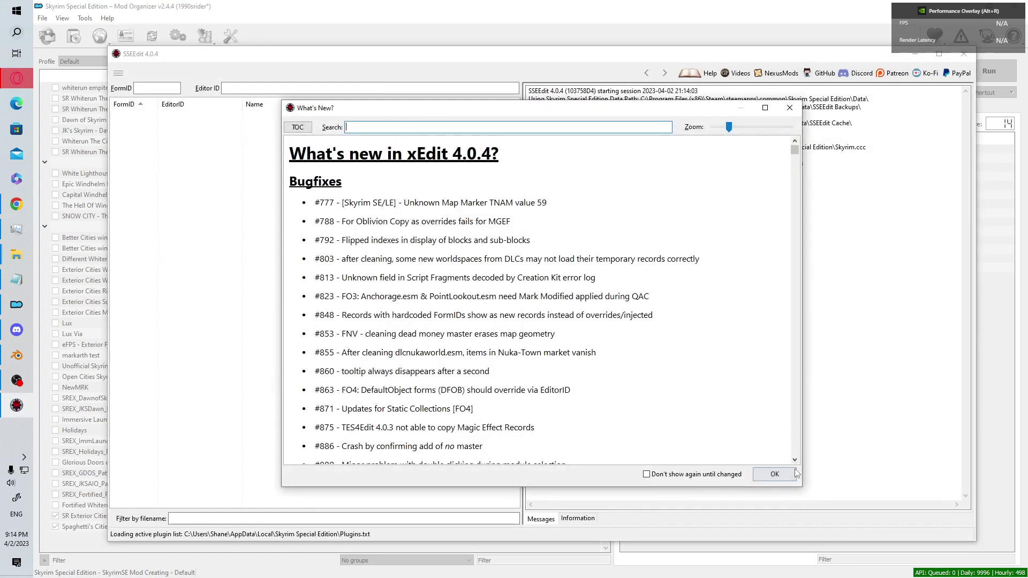
pyautogui.click(775, 474)
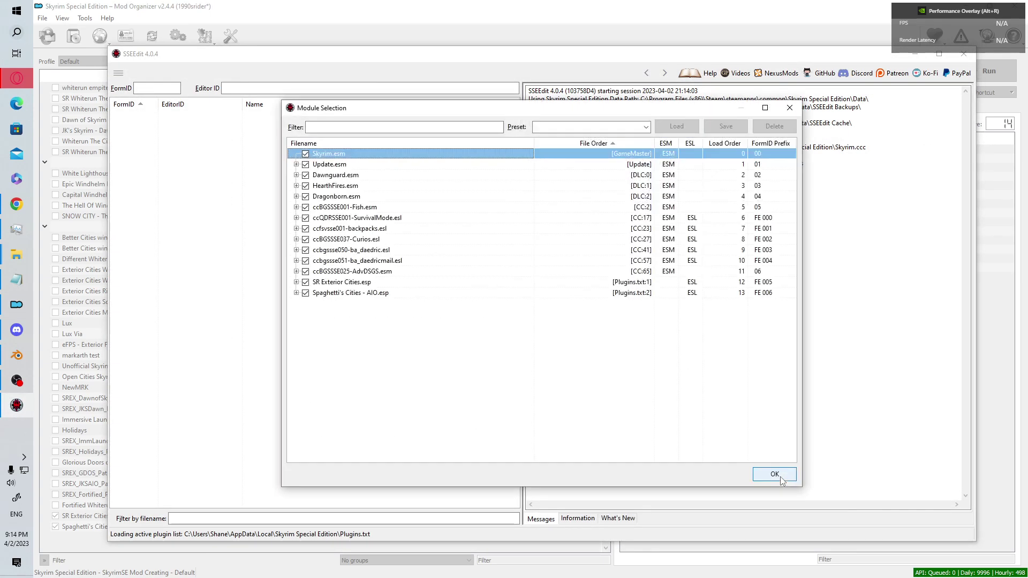
pyautogui.click(368, 272)
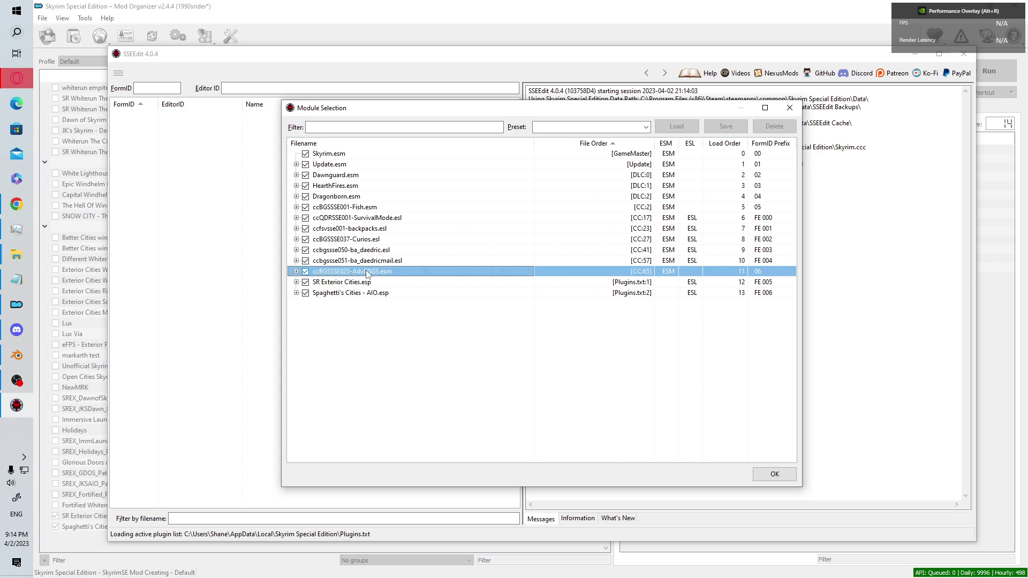
pyautogui.keyDown('shift'); pyautogui.click(365, 208); pyautogui.keyUp('shift')
pyautogui.rightClick(376, 241)
pyautogui.click(413, 256)
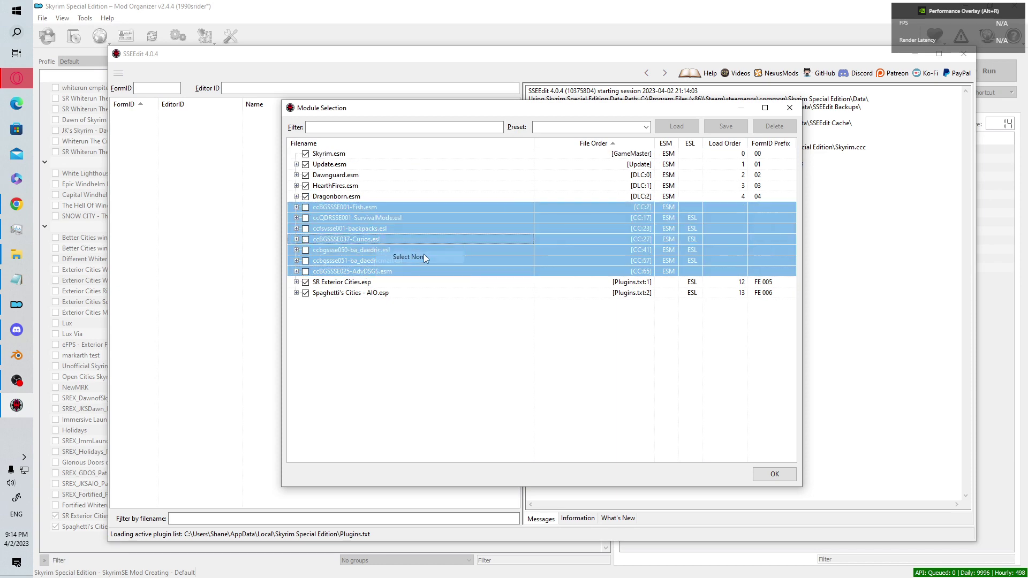
pyautogui.click(405, 358)
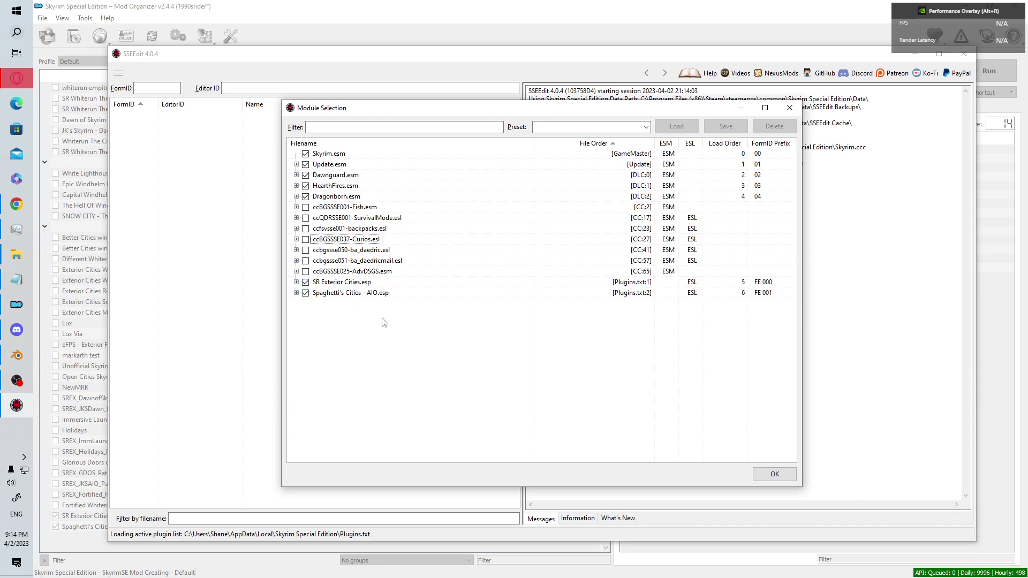
# Load the checked modules and display the SR Exterior Cities.esp file header.
pyautogui.click(771, 475)
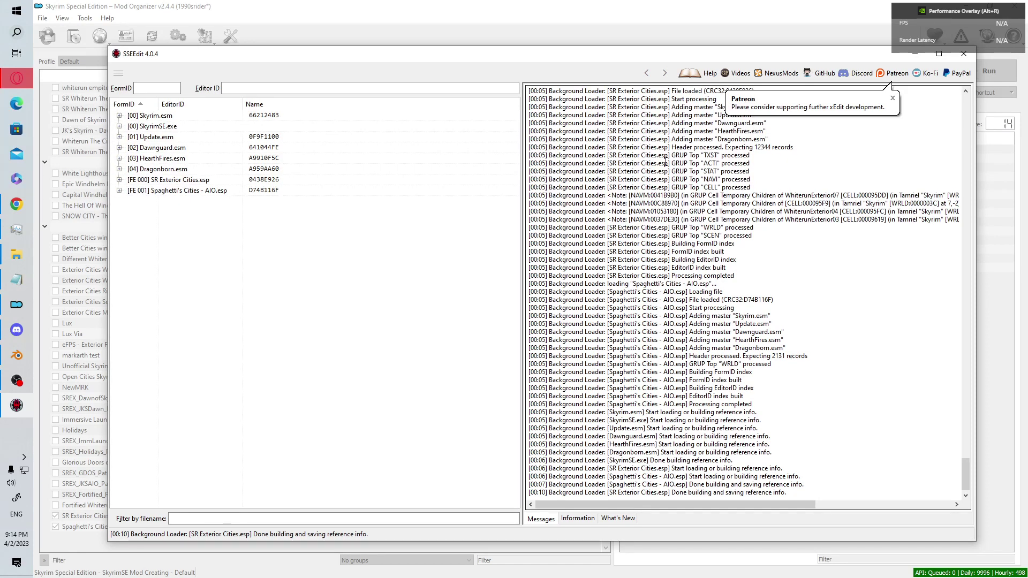
pyautogui.click(163, 194)
pyautogui.click(165, 181)
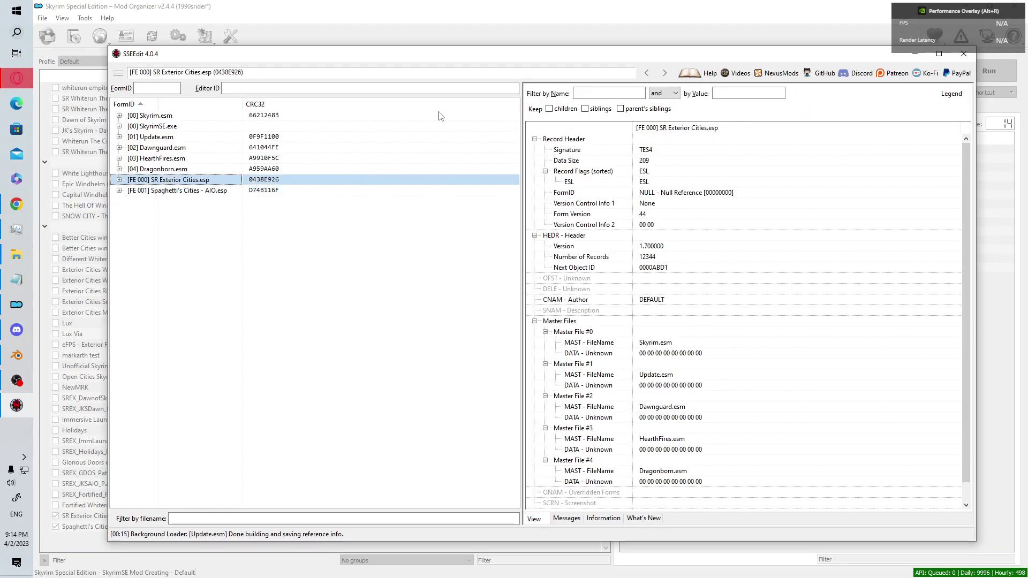
pyautogui.click(333, 256)
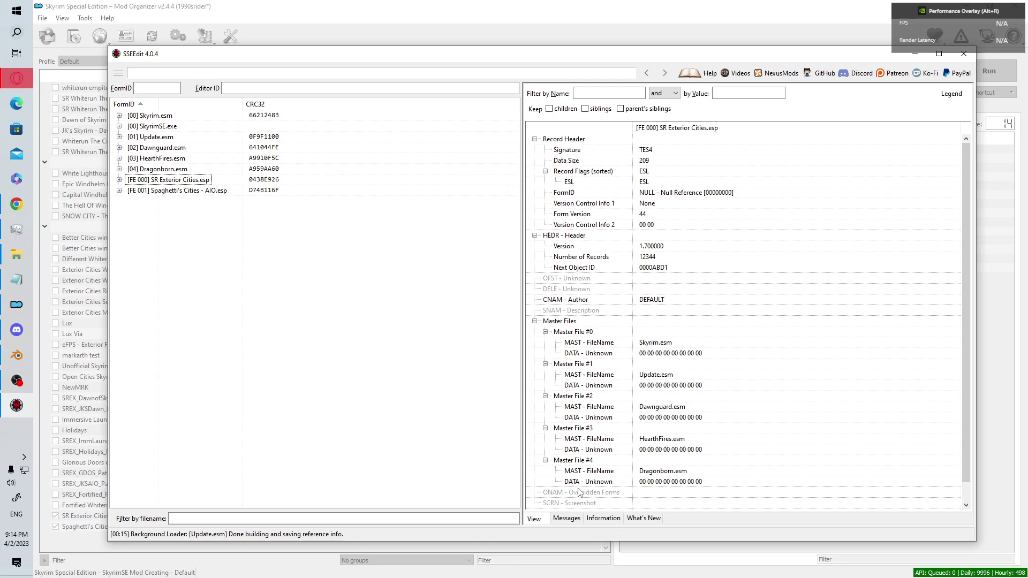
pyautogui.click(566, 518)
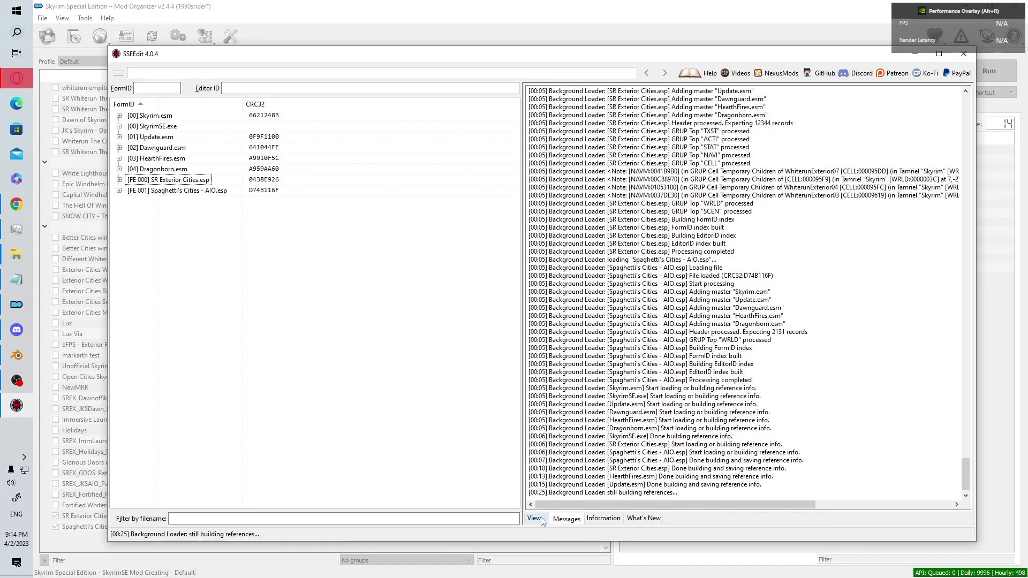
pyautogui.click(534, 518)
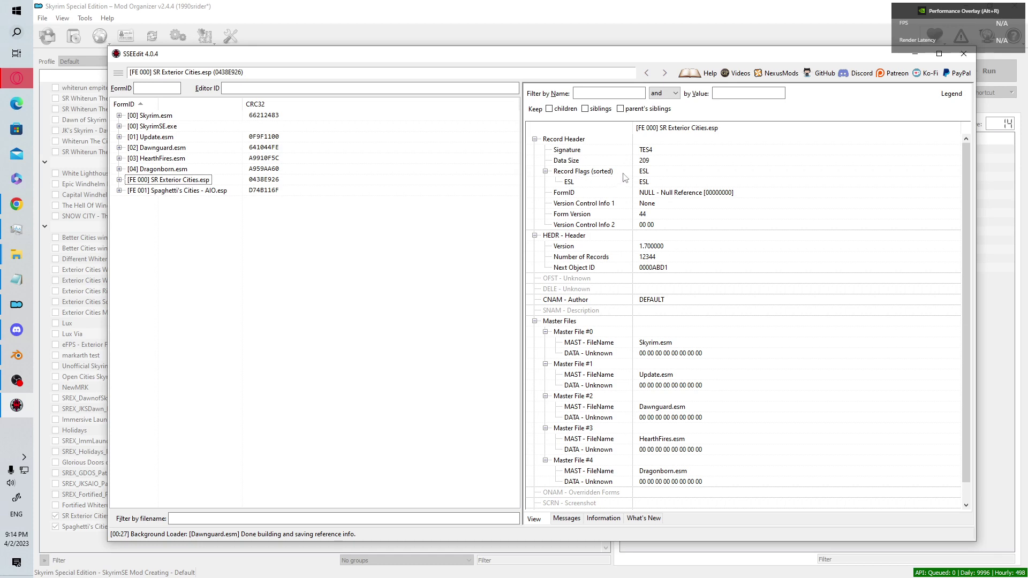
pyautogui.click(562, 518)
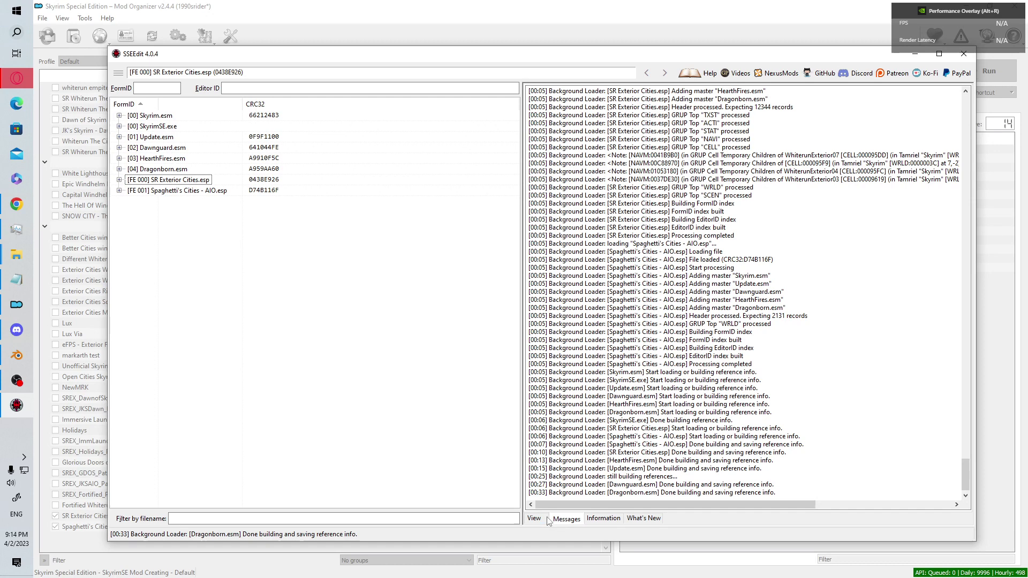
pyautogui.click(546, 518)
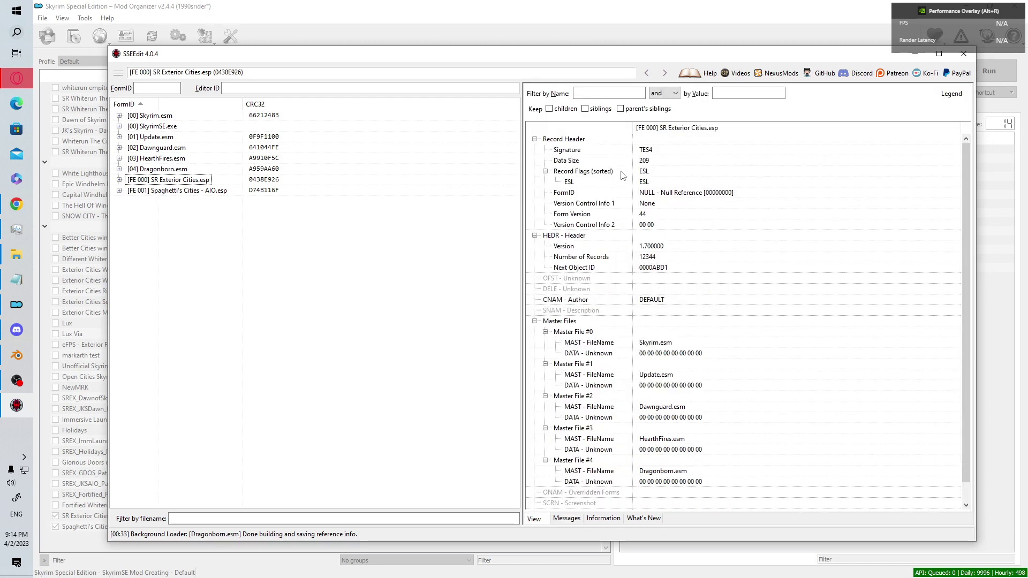
pyautogui.rightClick(663, 175)
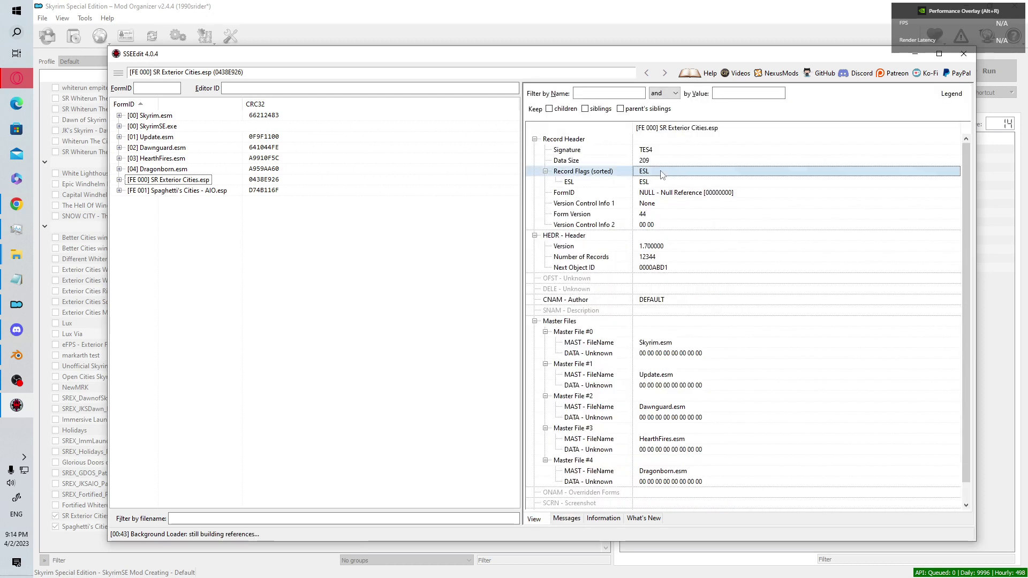
pyautogui.click(669, 180)
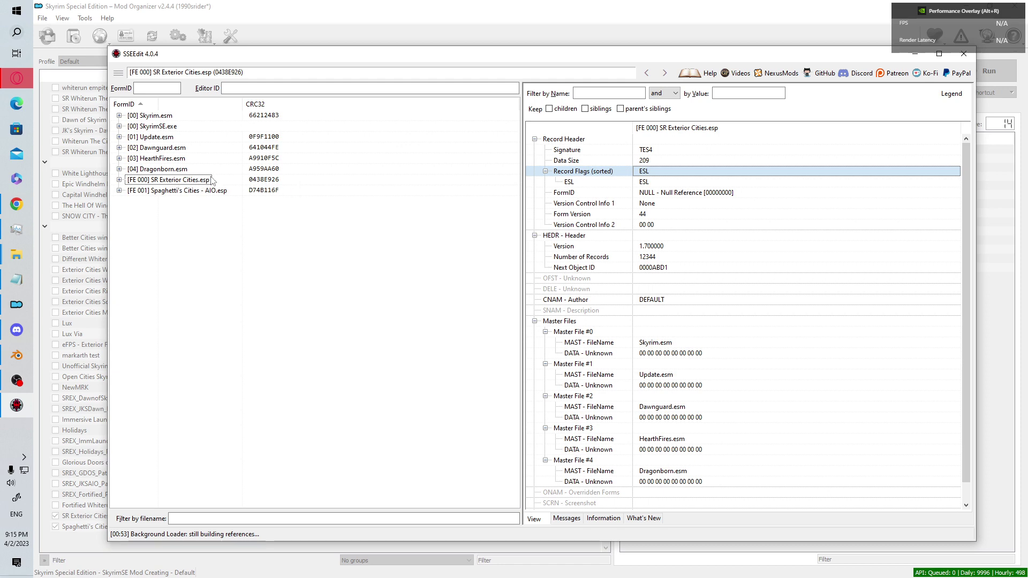
pyautogui.click(191, 183)
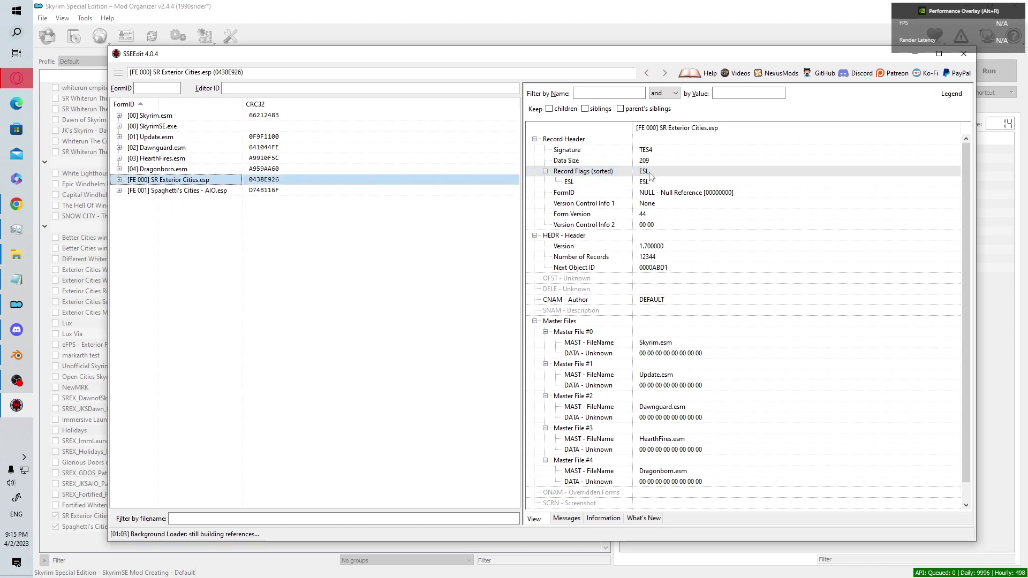
pyautogui.click(566, 520)
pyautogui.click(538, 518)
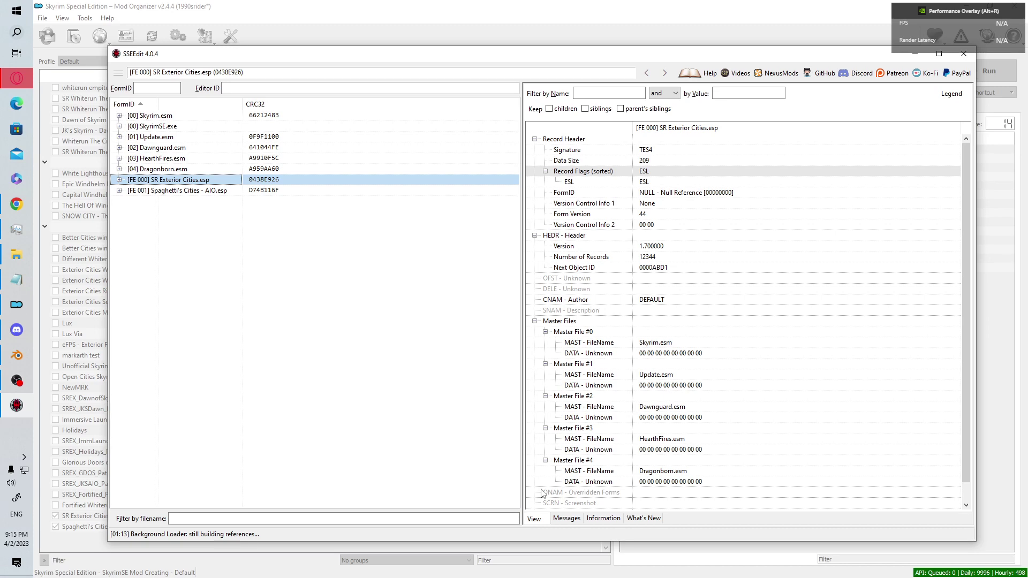
# Edit SR Exterior Cities.esp's Record Flags and confirm them with only ESL ticked.
pyautogui.click(571, 520)
pyautogui.click(535, 522)
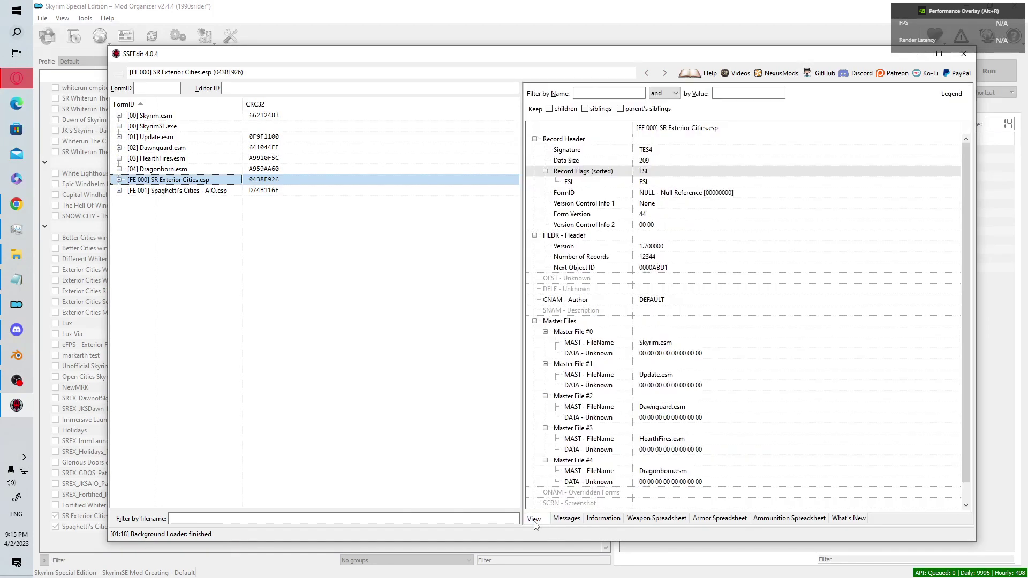
pyautogui.rightClick(644, 174)
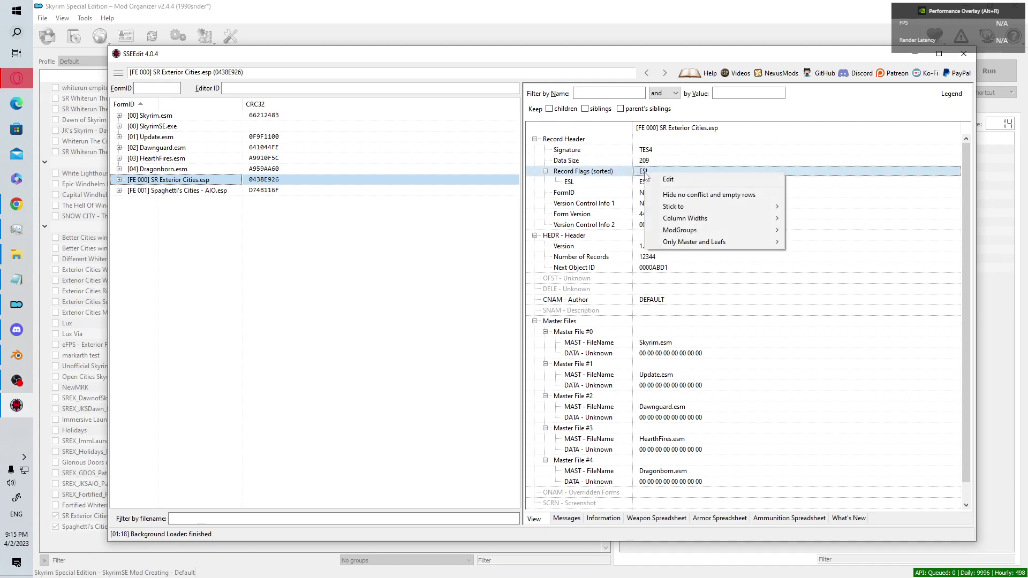
pyautogui.click(648, 182)
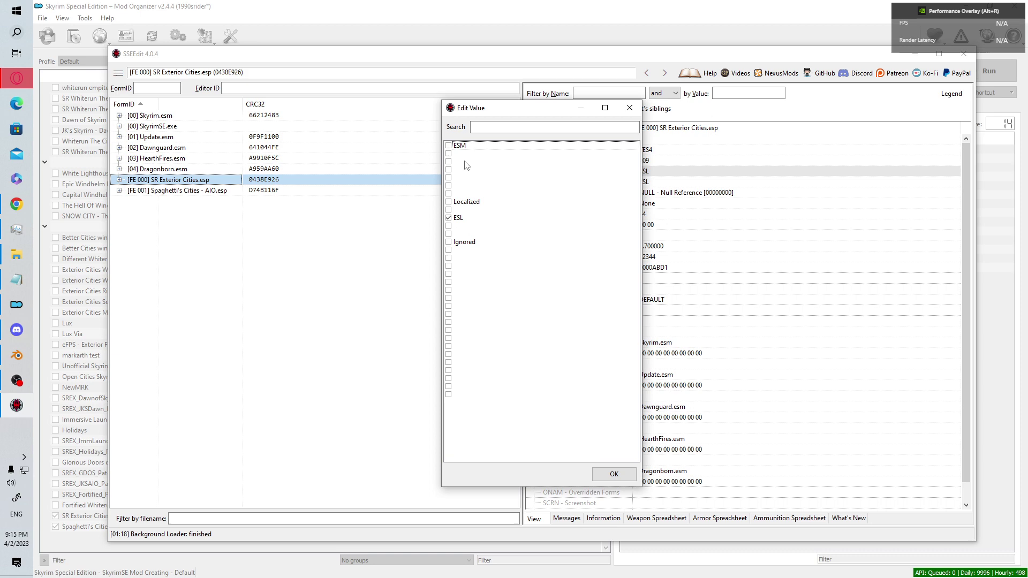
pyautogui.click(613, 474)
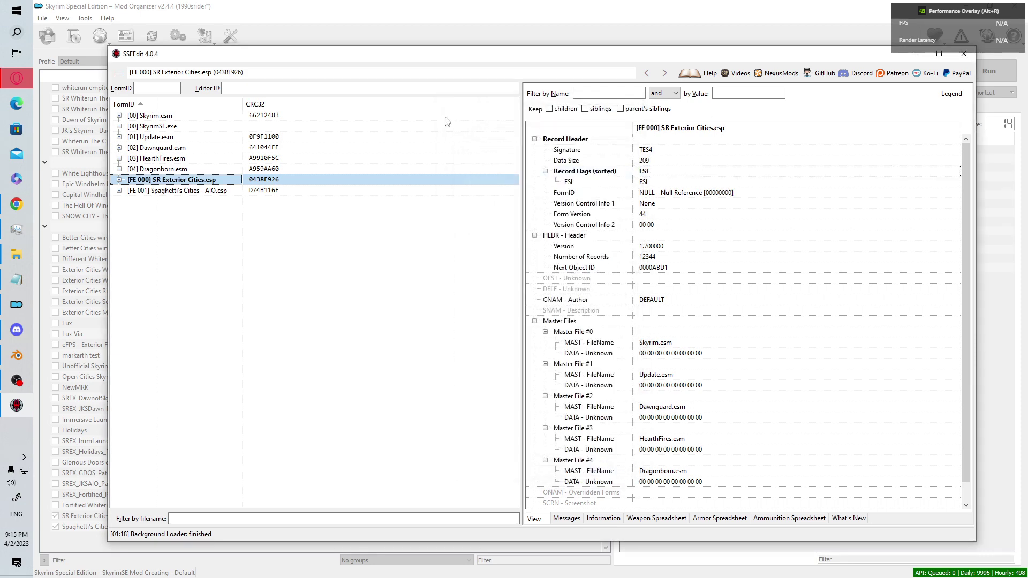
# Save SR Exterior Cities.esp, keeping it ticked in the Save changed files dialog.
pyautogui.click(118, 73)
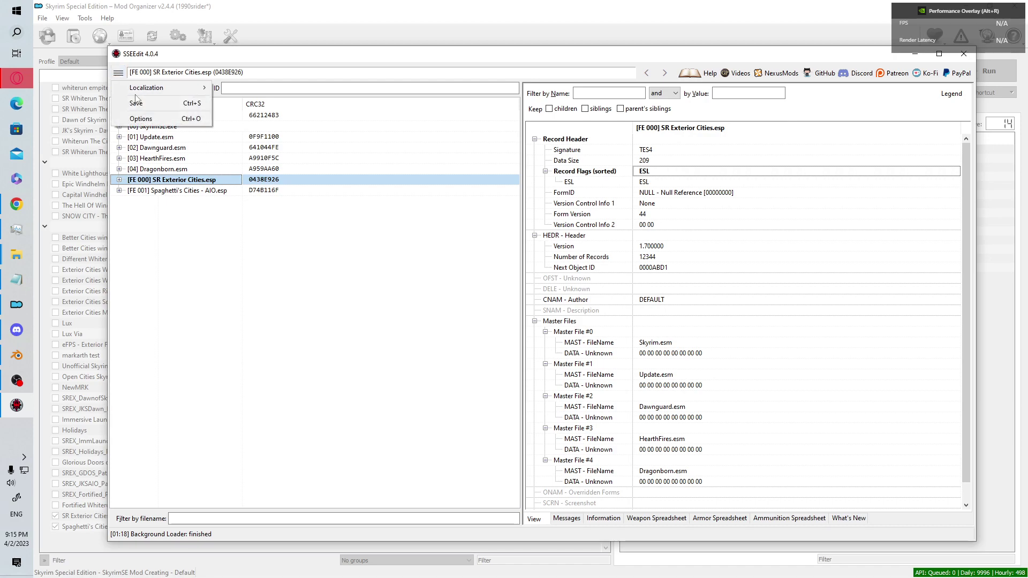
pyautogui.click(134, 102)
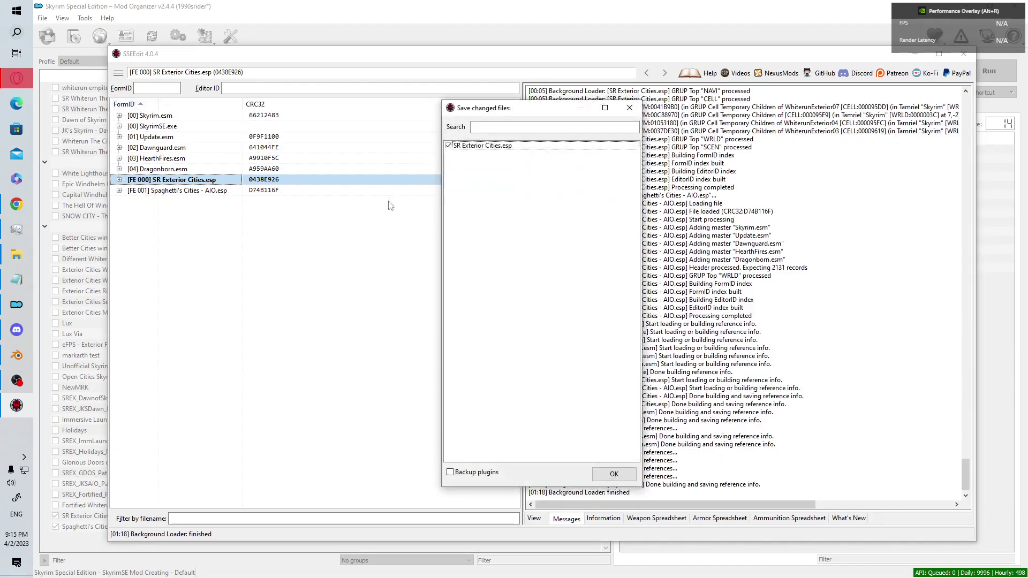
pyautogui.click(614, 474)
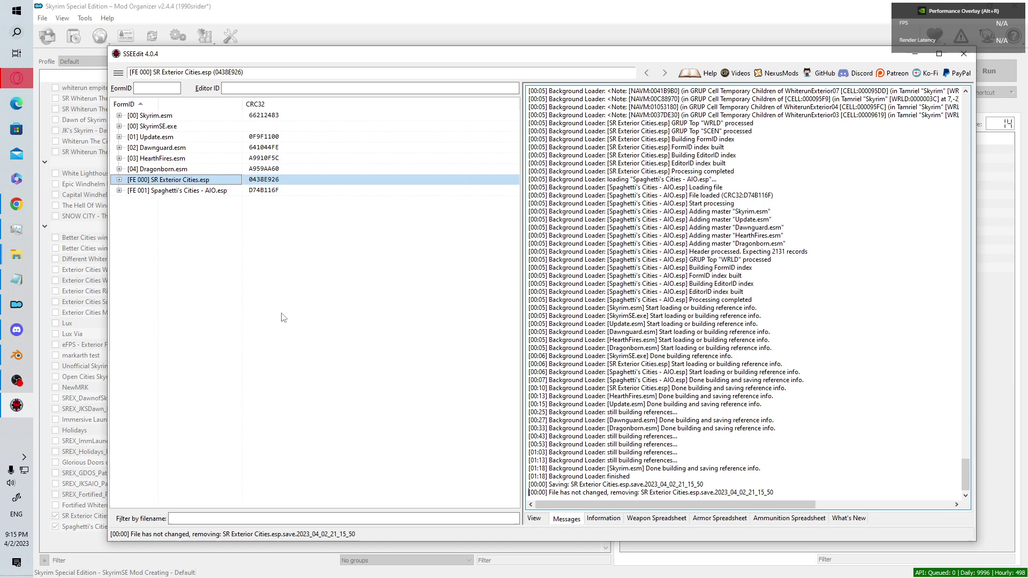
pyautogui.rightClick(201, 182)
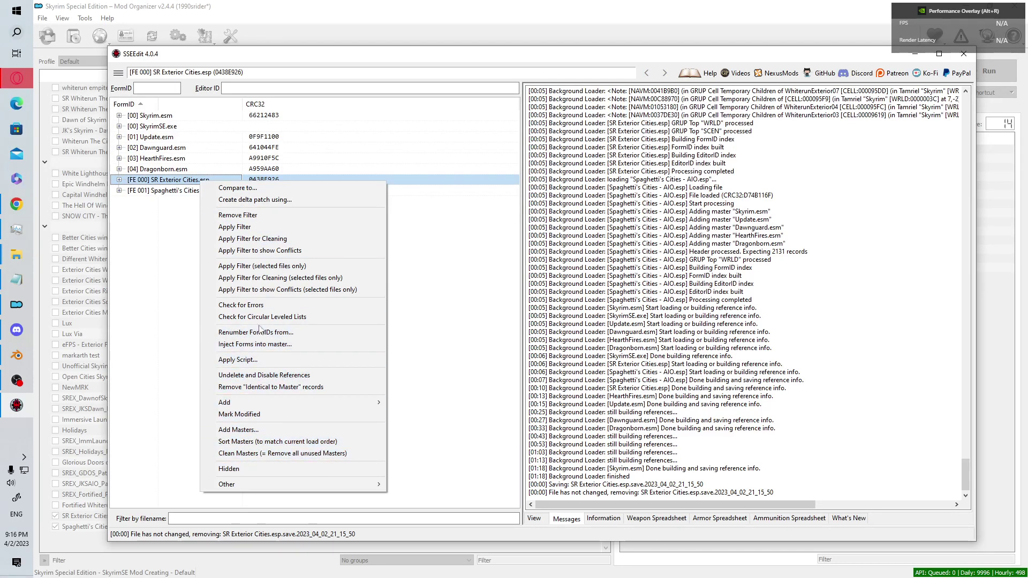
pyautogui.click(156, 314)
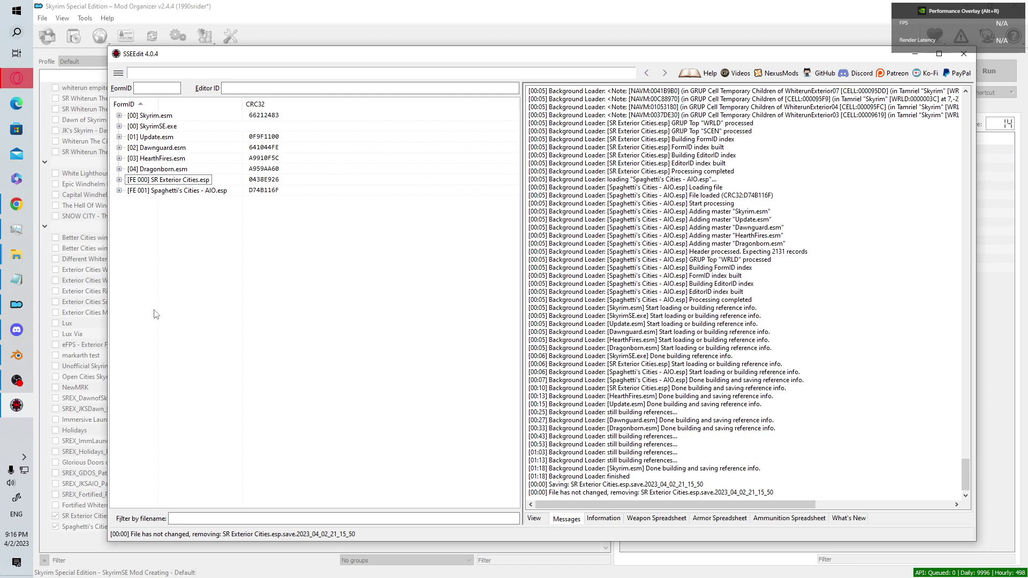